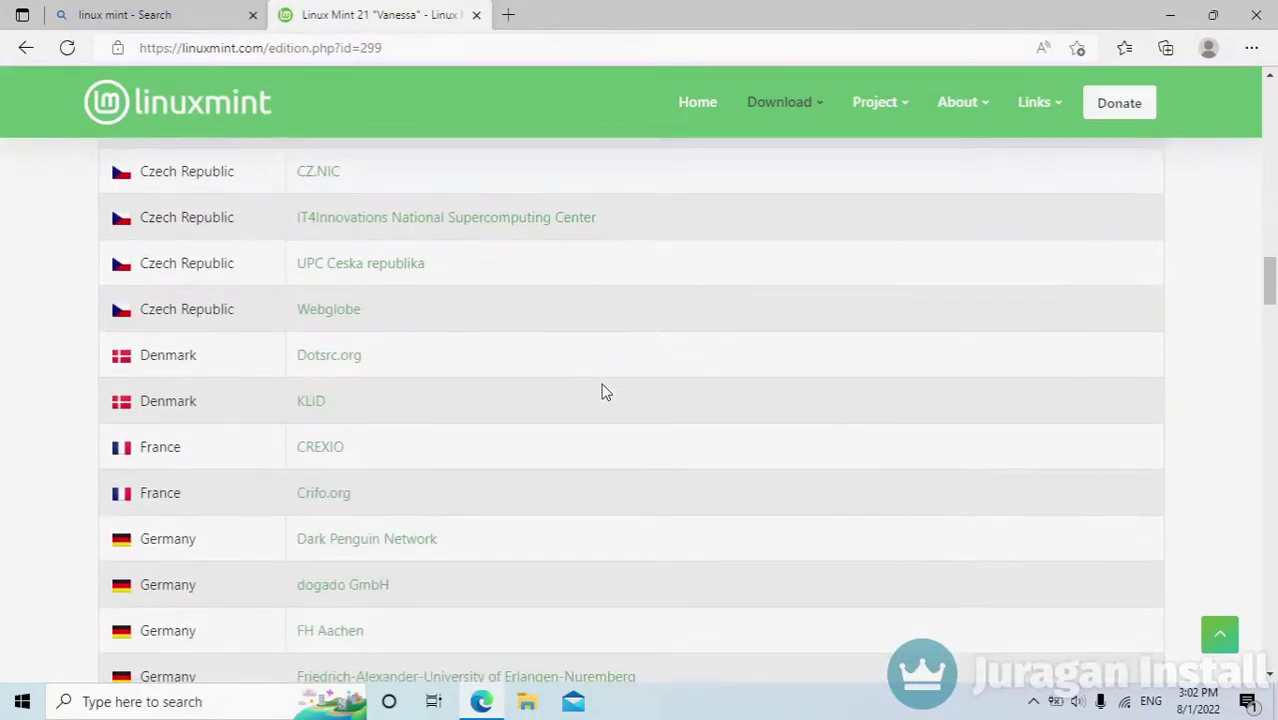
# - Download the Linux Mint 21 "Vanessa" ISO from the Singapore mirror 0x.sg
pyautogui.scroll(-12, 603, 391)
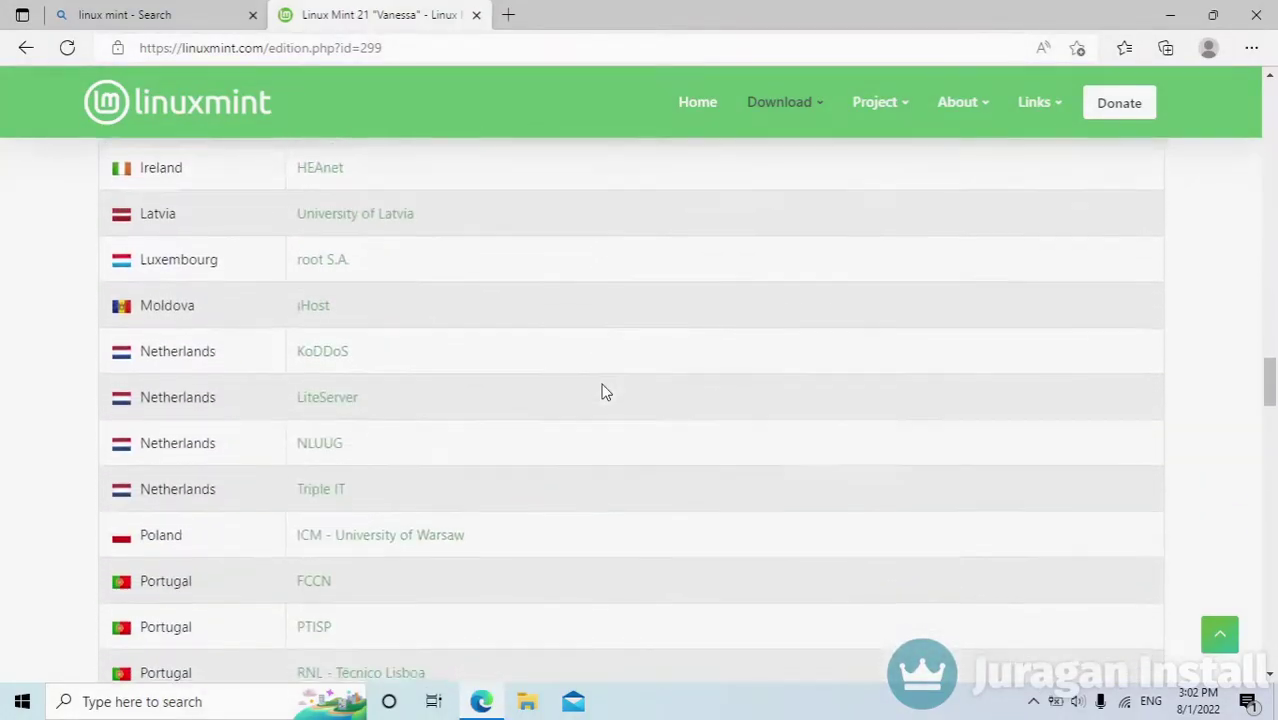
pyautogui.scroll(-3, 603, 391)
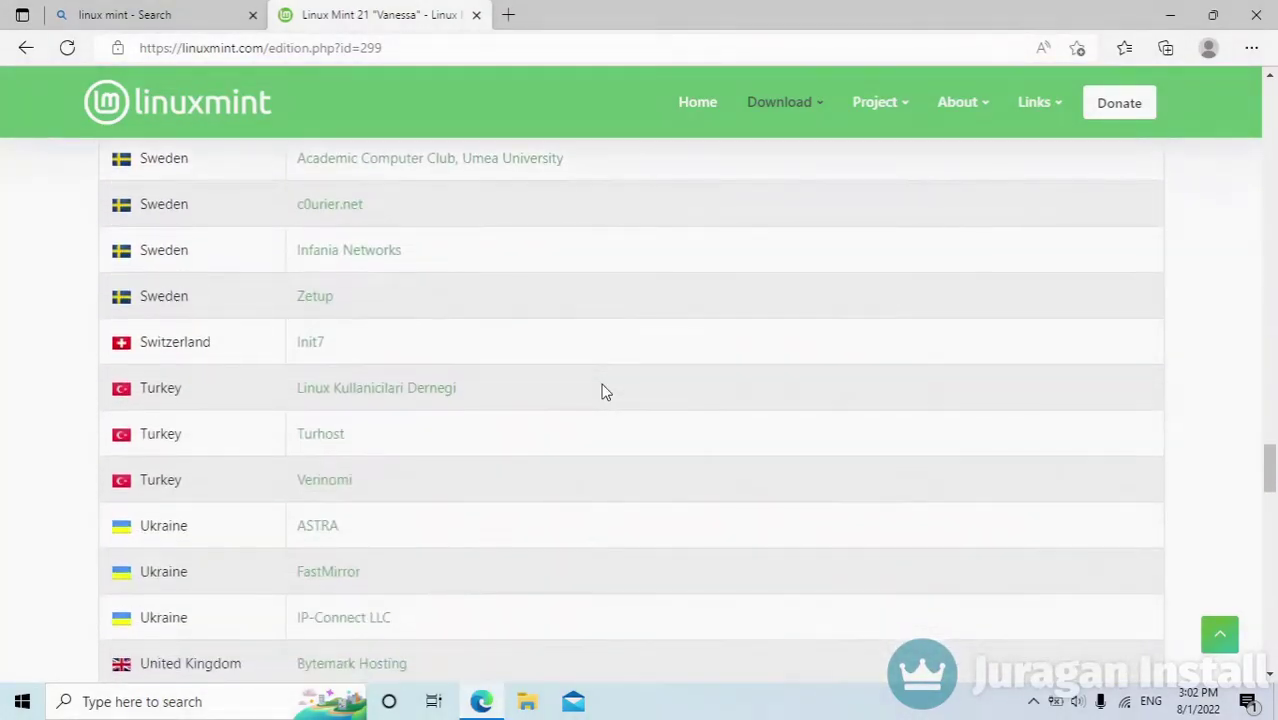
pyautogui.scroll(-8, 603, 391)
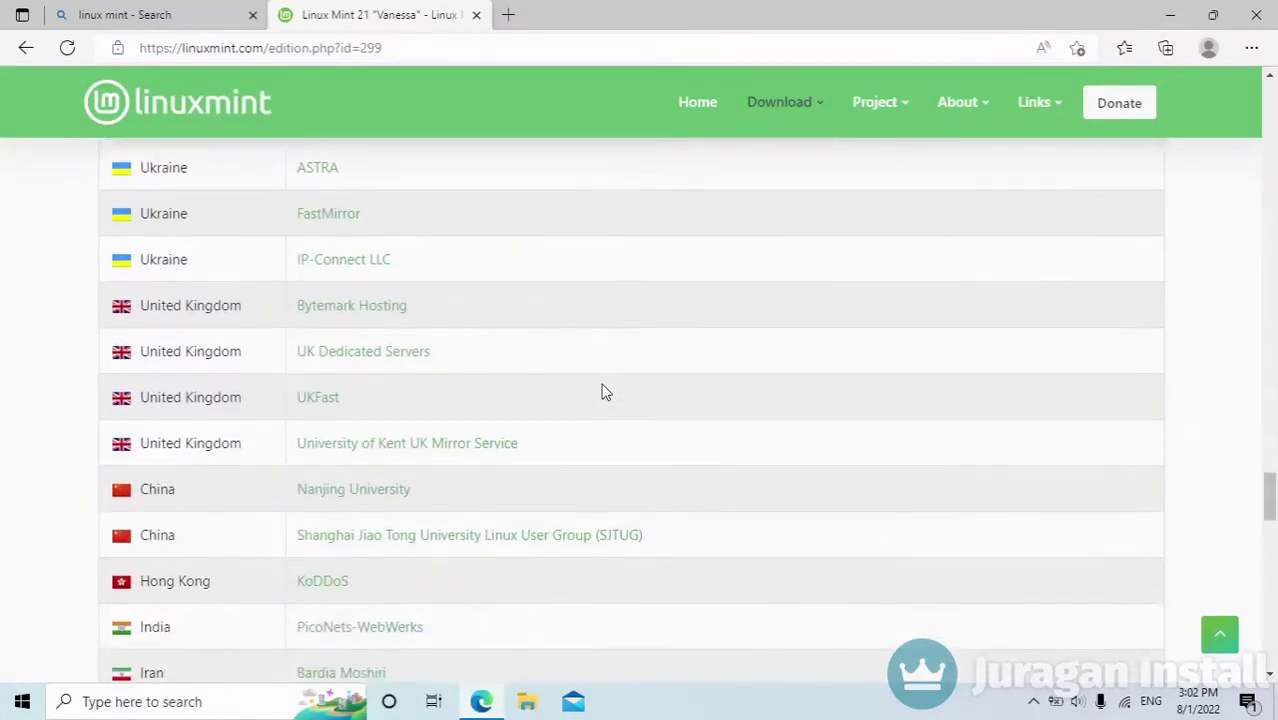
pyautogui.scroll(-2, 603, 391)
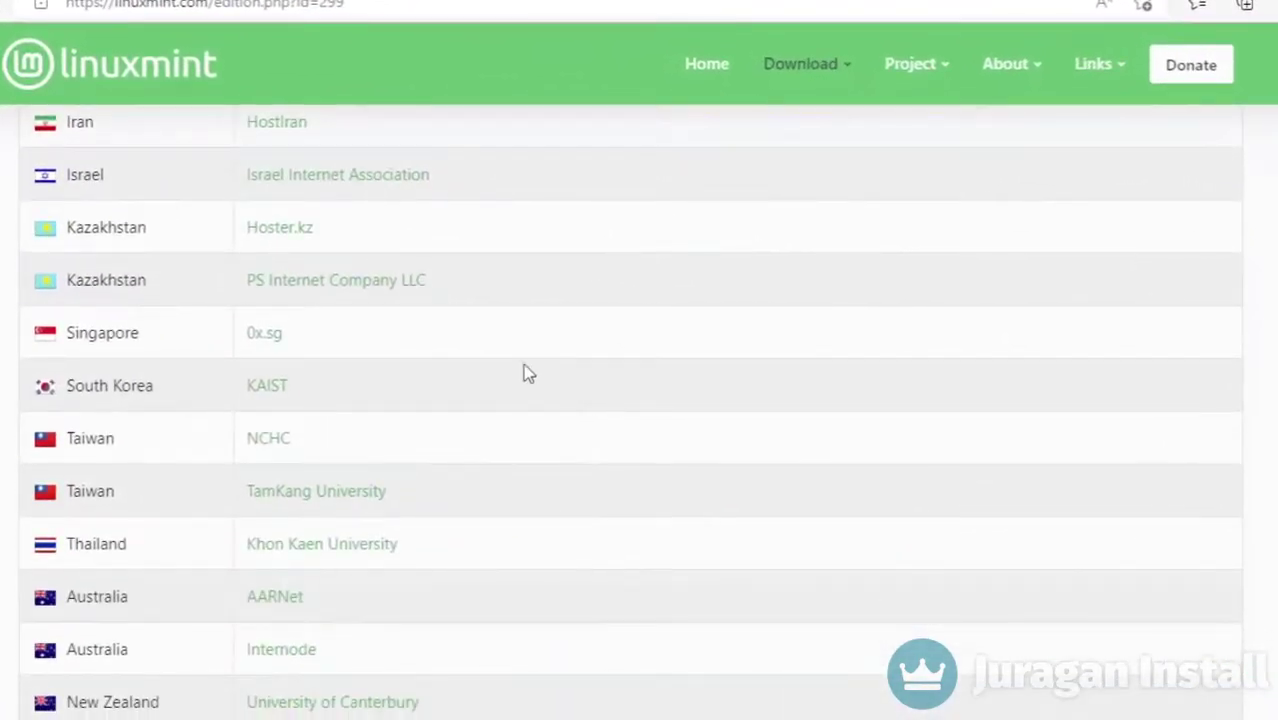
pyautogui.click(270, 348)
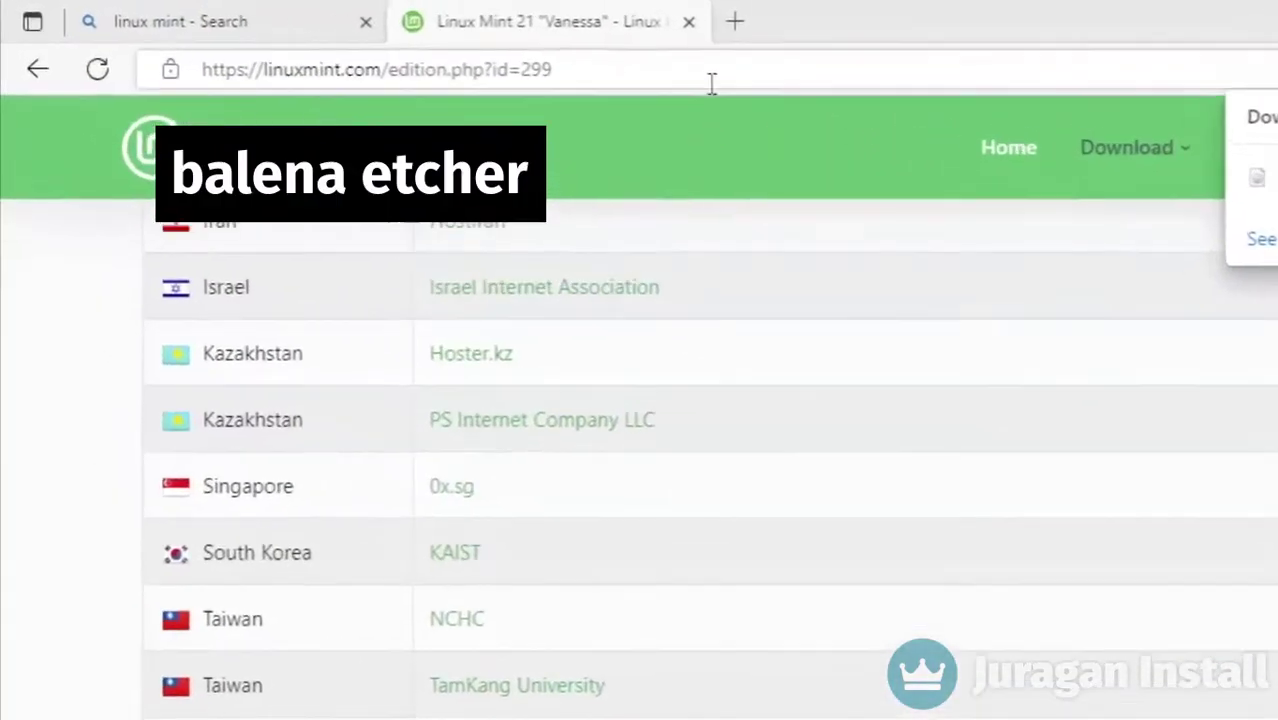
# - Search the web for "balena etcher"
pyautogui.click(487, 56)
pyautogui.write('ba')
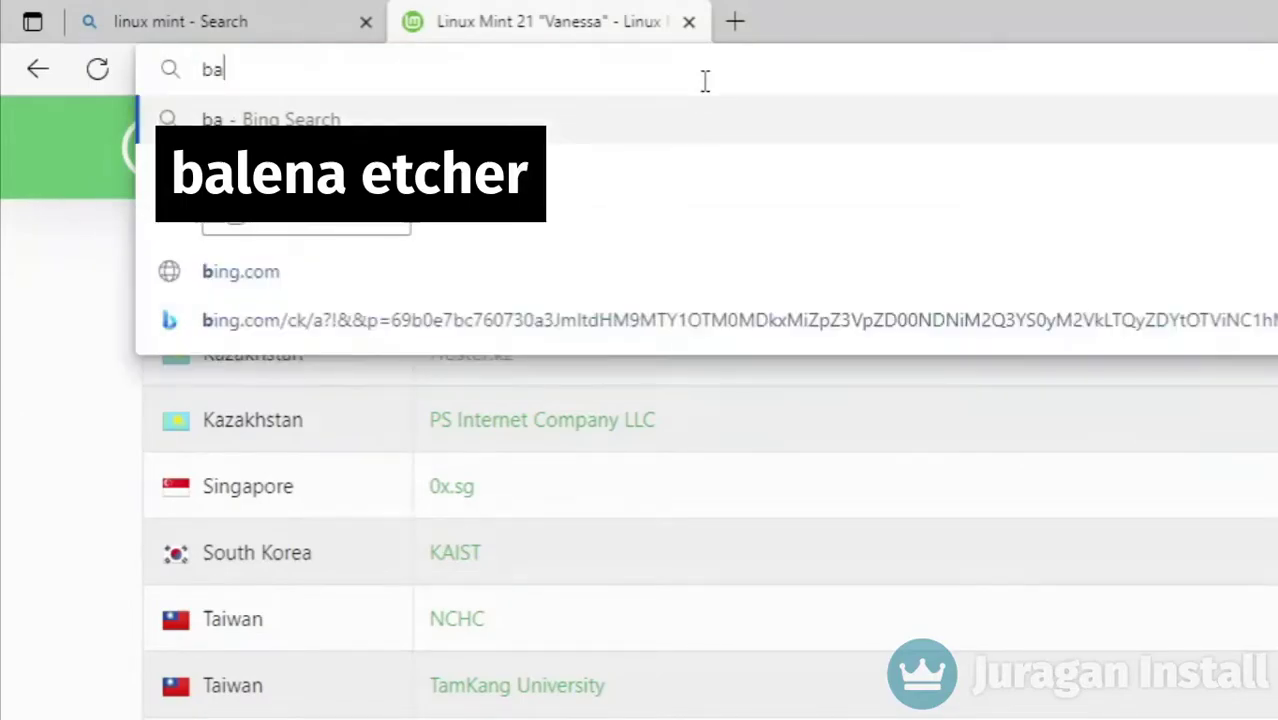
pyautogui.write('lena etcher')
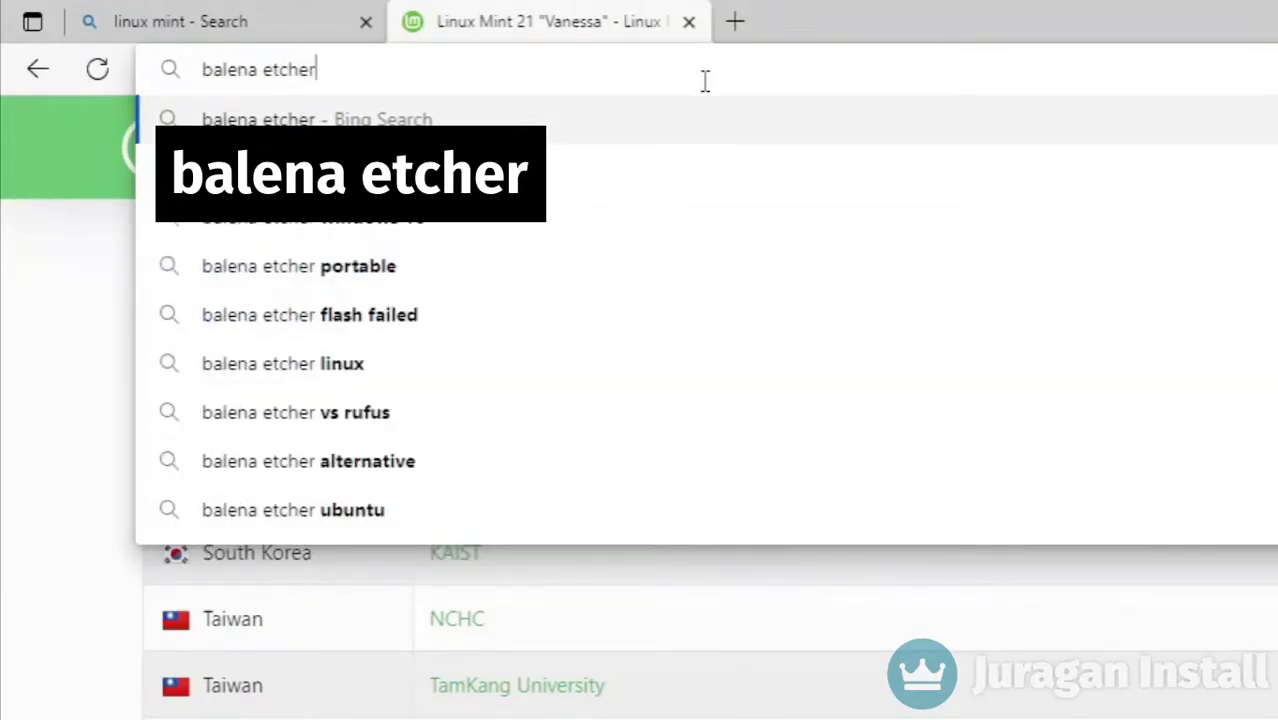
pyautogui.press('Return')
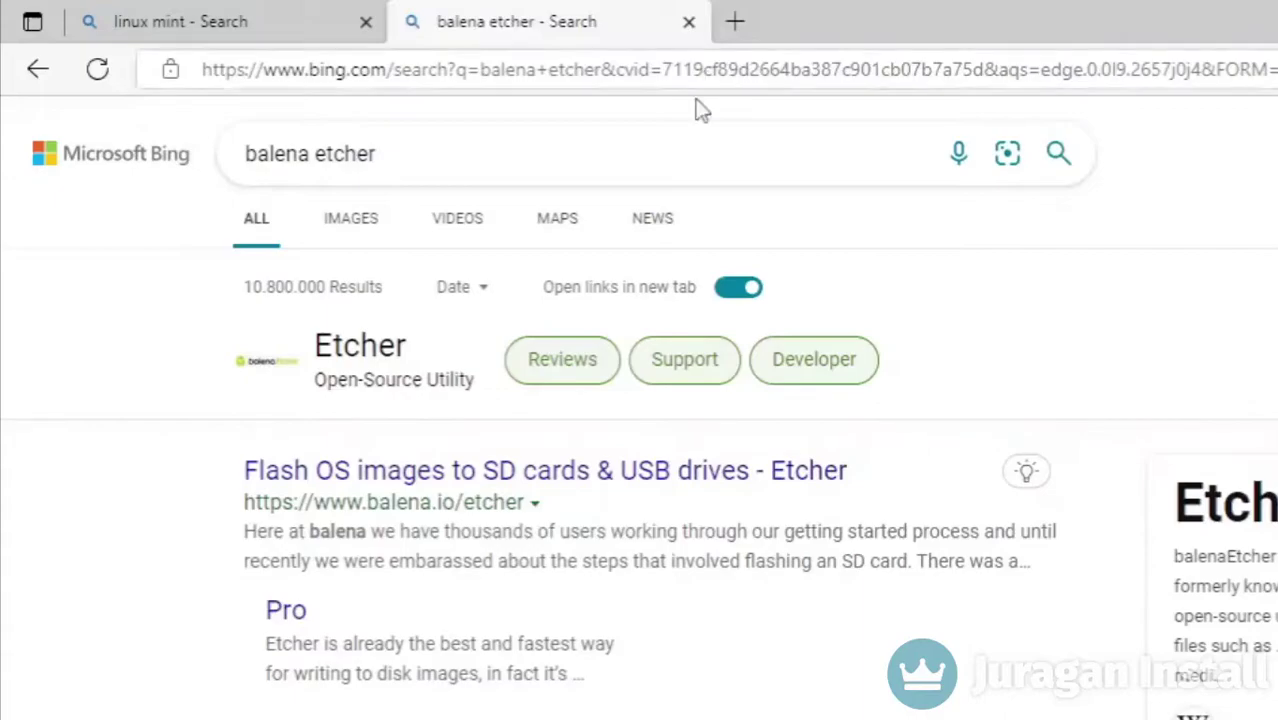
# - Open the official balena Etcher site and download Etcher for Windows (x86|x64) (Portable)
pyautogui.click(349, 484)
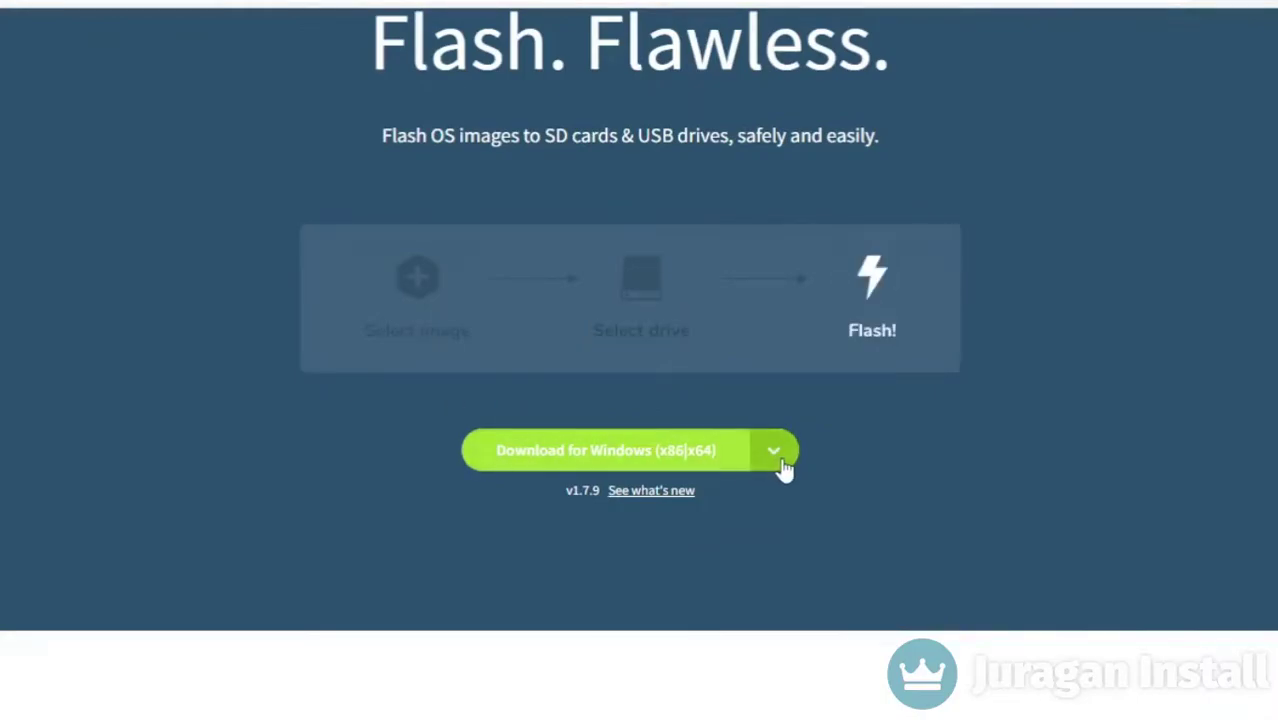
pyautogui.click(779, 466)
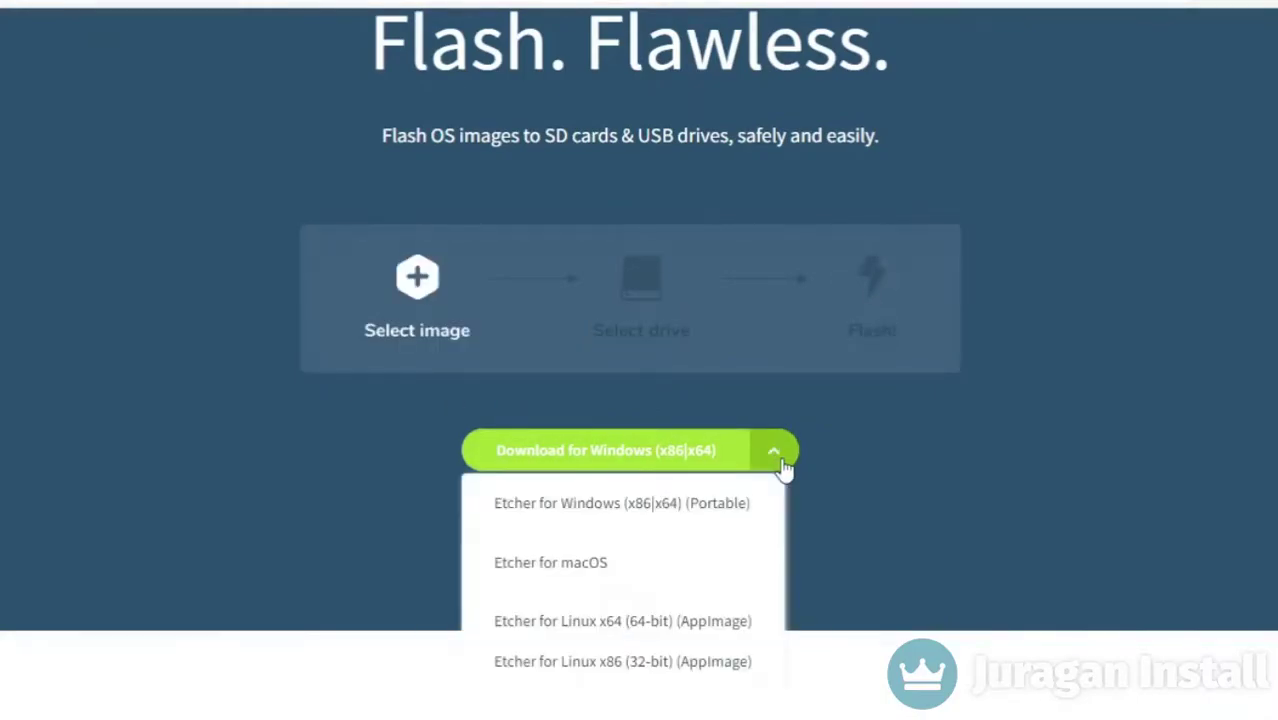
pyautogui.click(643, 516)
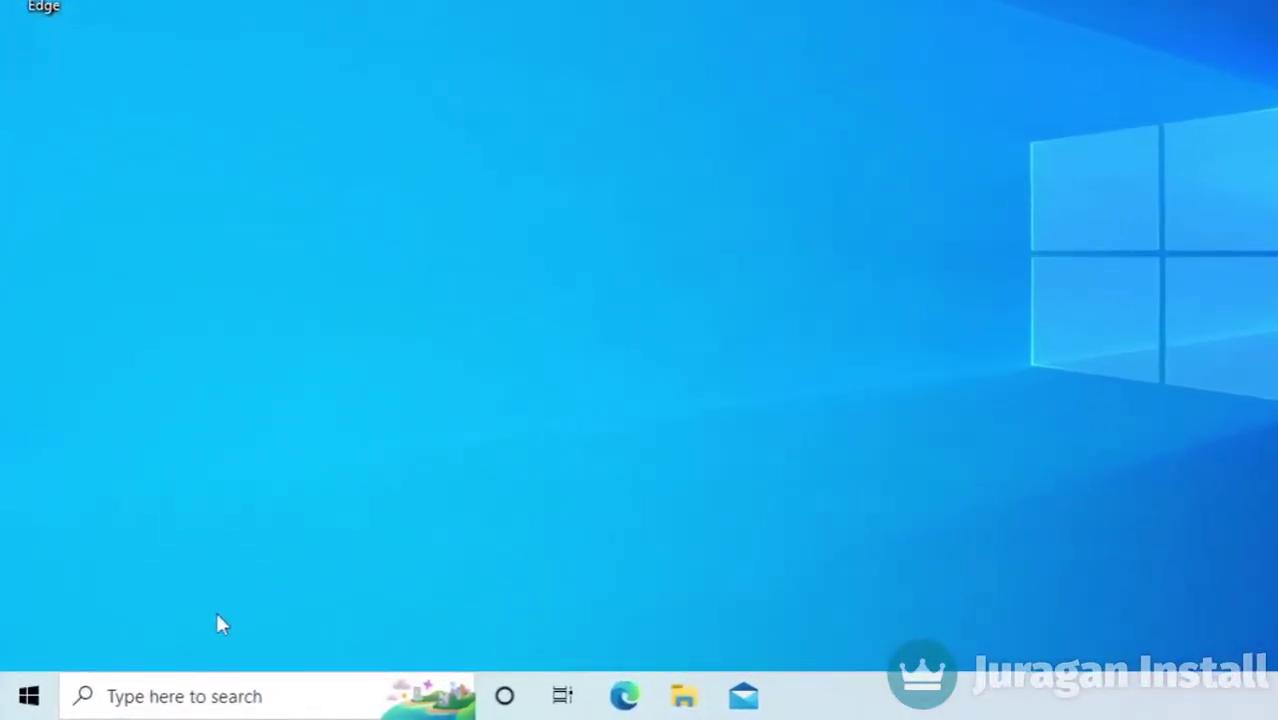
# - Search Windows for "diskmgr" and open the tool to create and format hard disk partitions
pyautogui.click(20, 700)
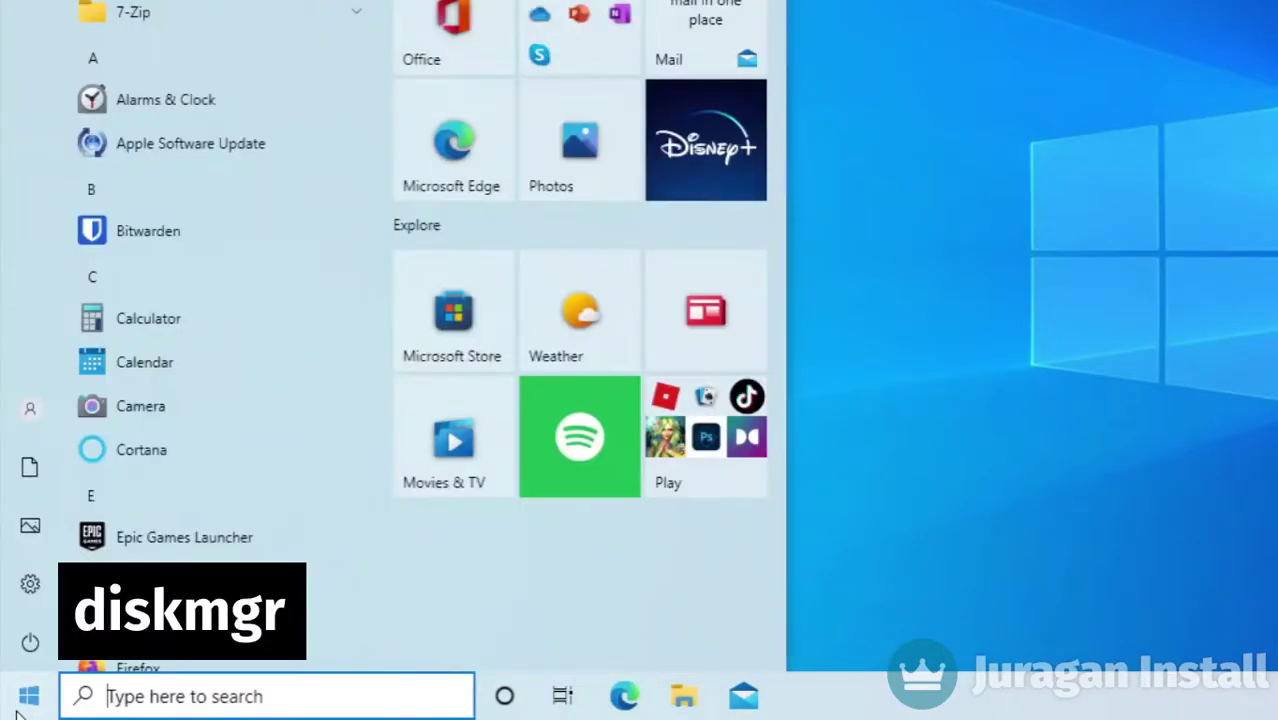
pyautogui.write('diskmgr')
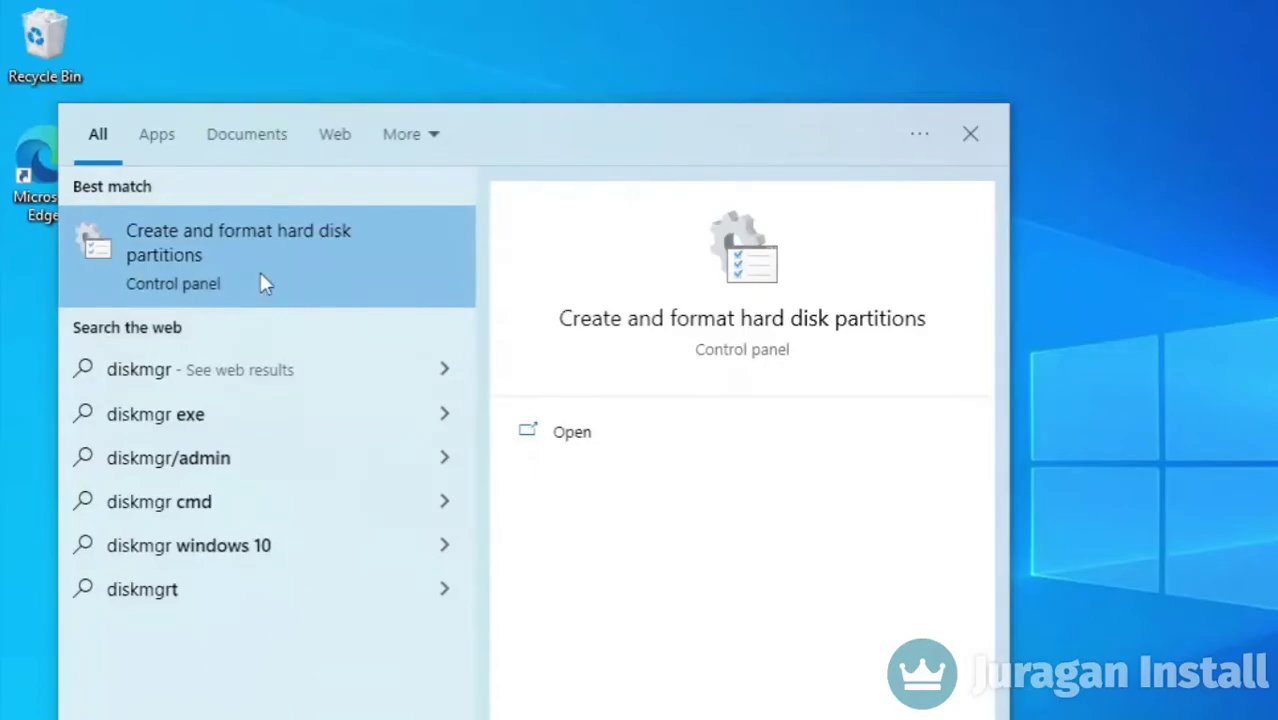
pyautogui.click(260, 283)
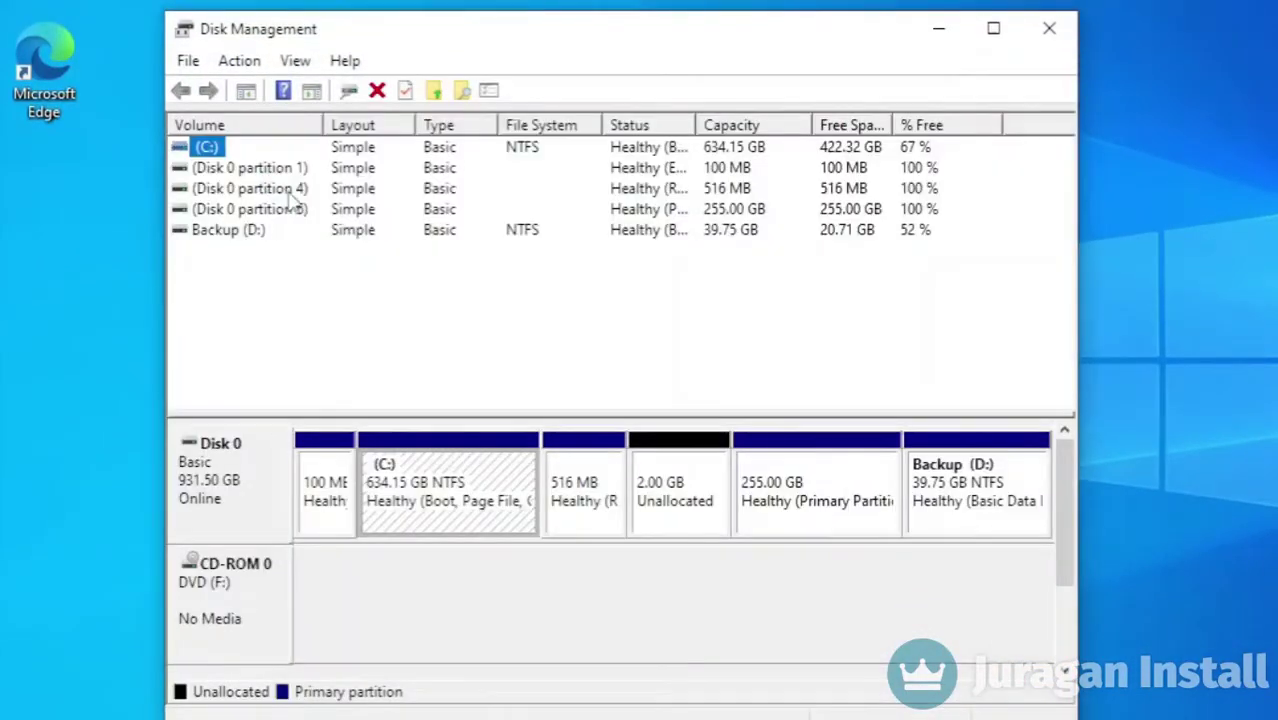
# - Shrink the C: volume by 81920 MB
pyautogui.rightClick(212, 147)
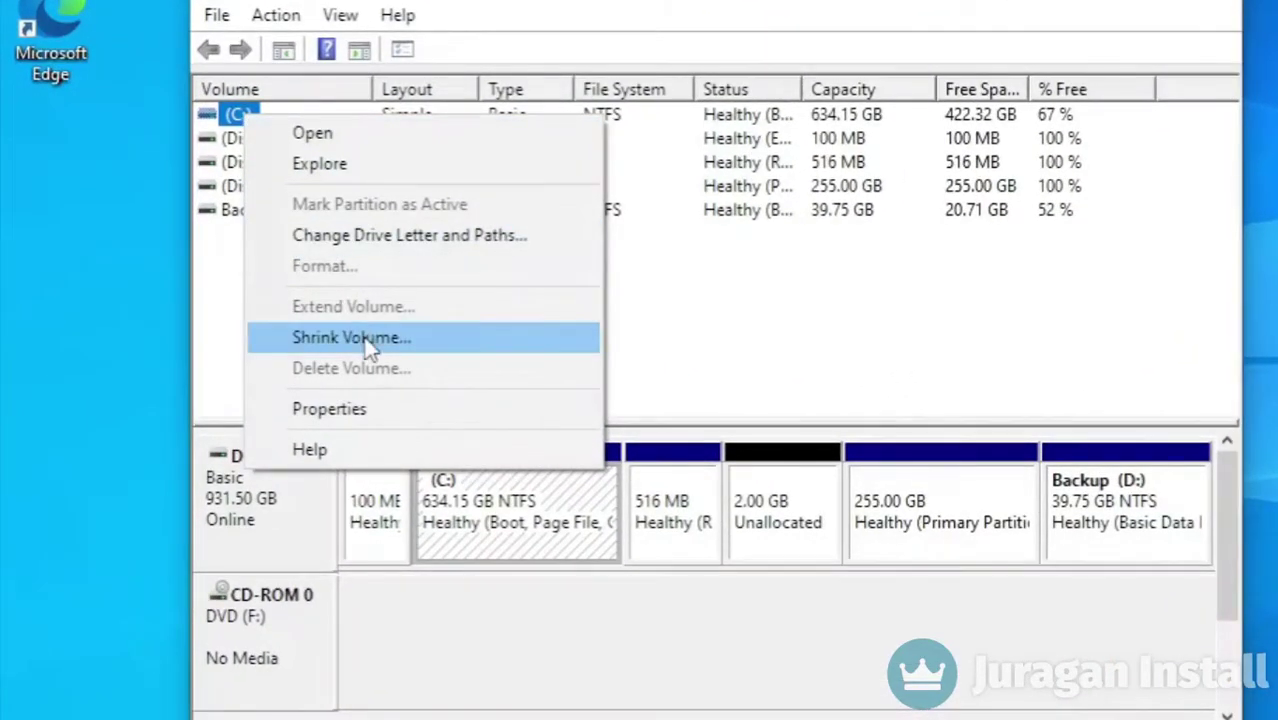
pyautogui.click(368, 340)
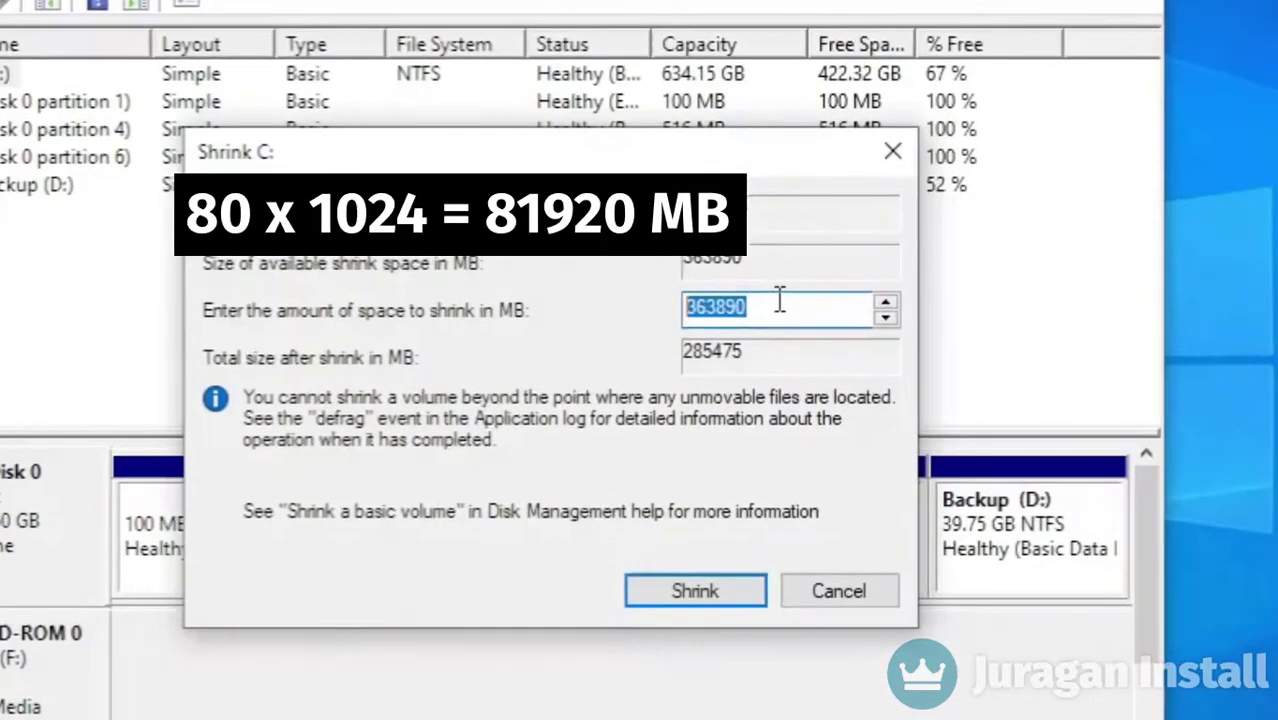
pyautogui.write('81920')
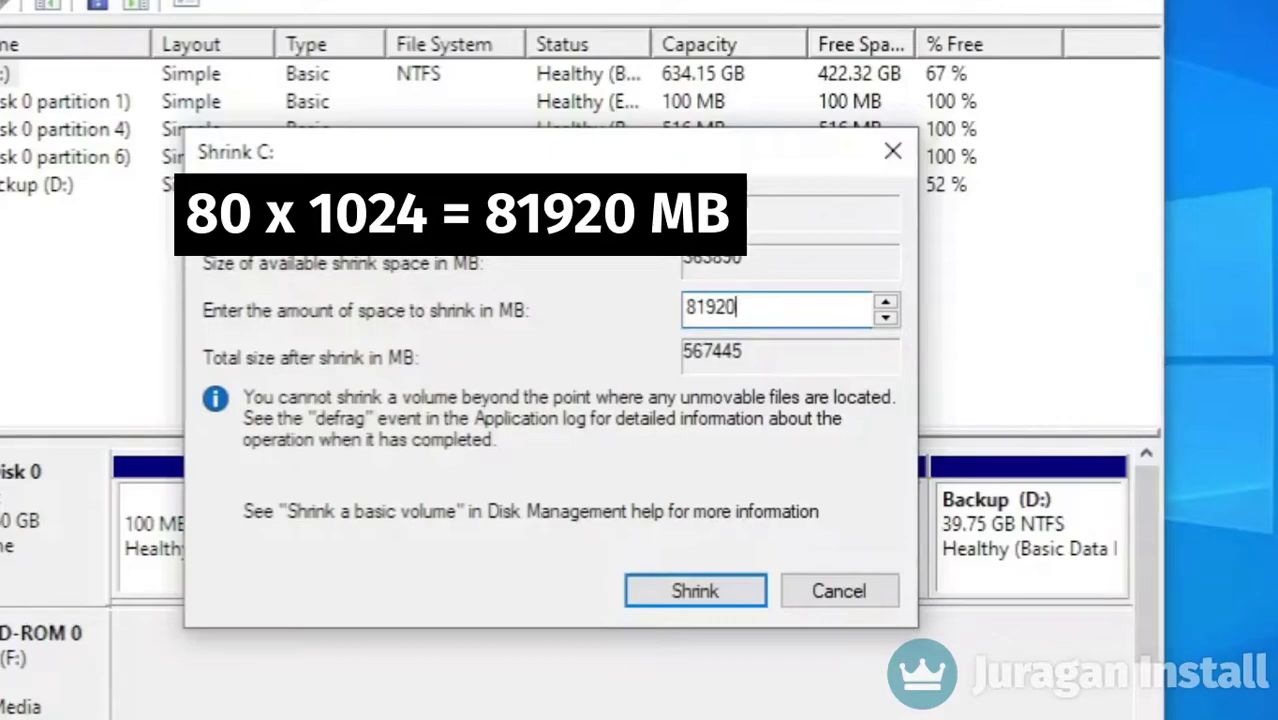
pyautogui.click(698, 590)
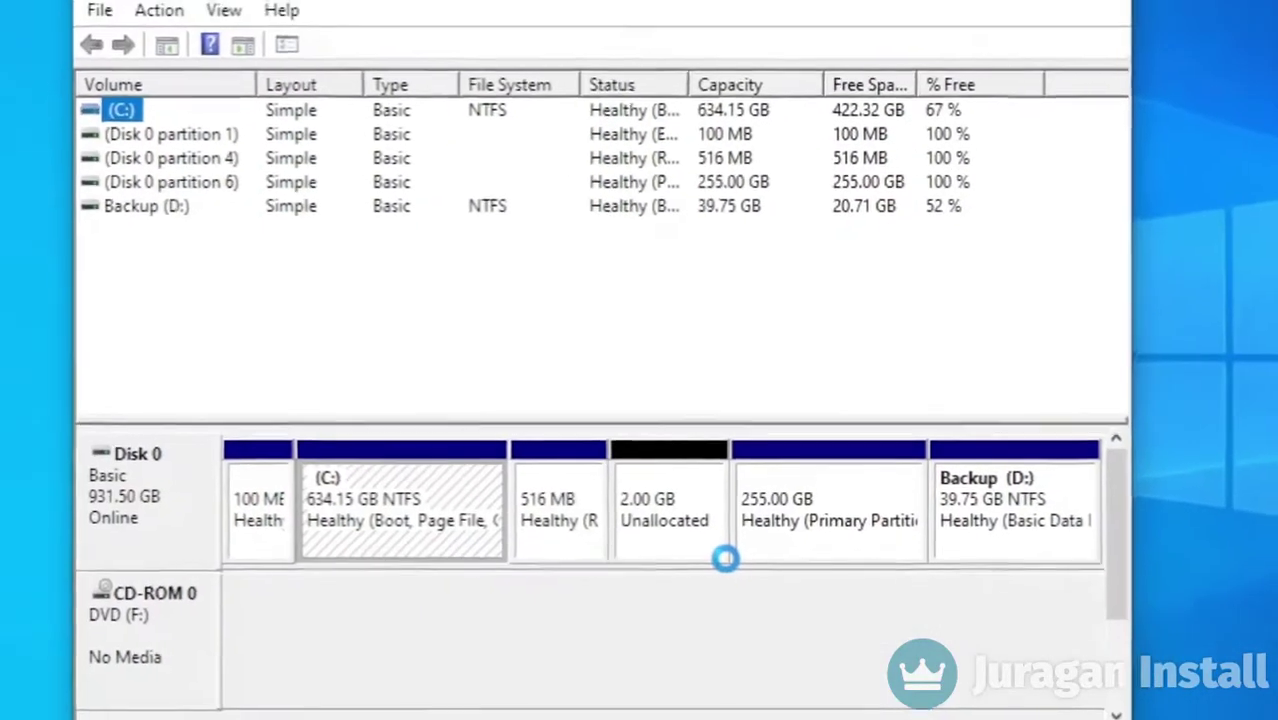
# - Create a simple volume in the 80 GB unallocated space with drive letter E, NTFS, default allocation size, label New Volume and quick format
pyautogui.click(611, 500)
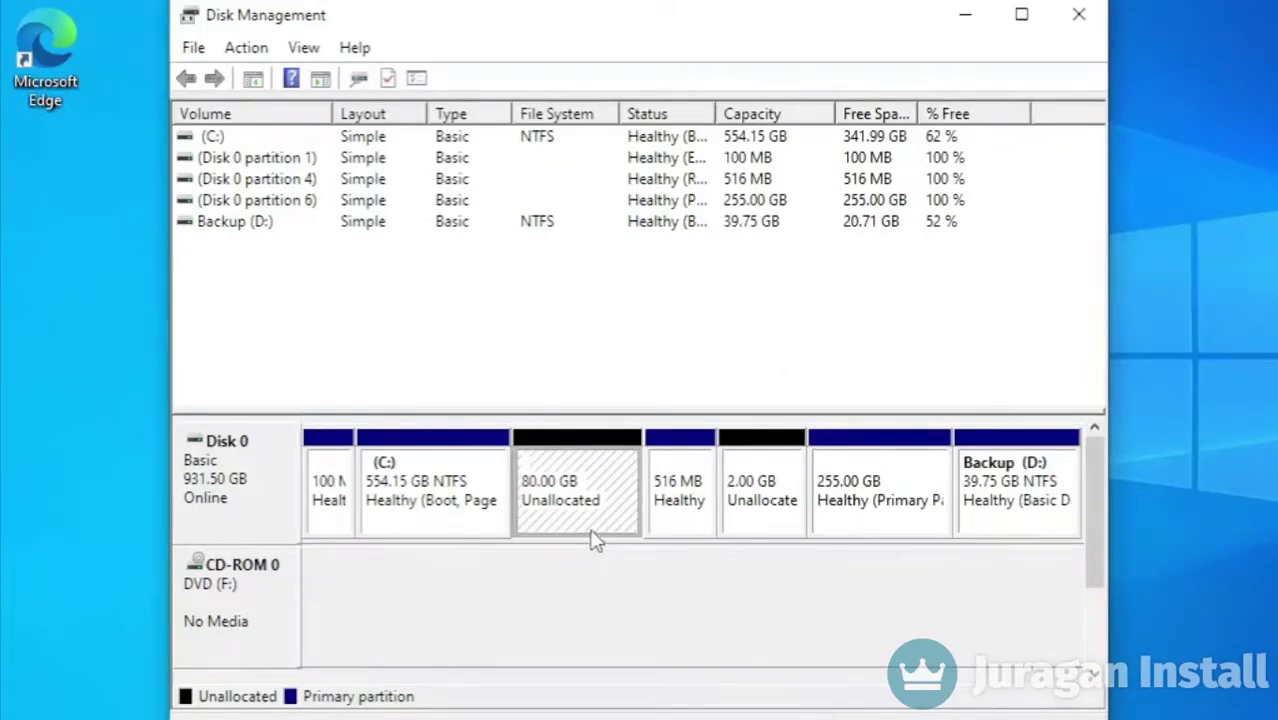
pyautogui.rightClick(611, 519)
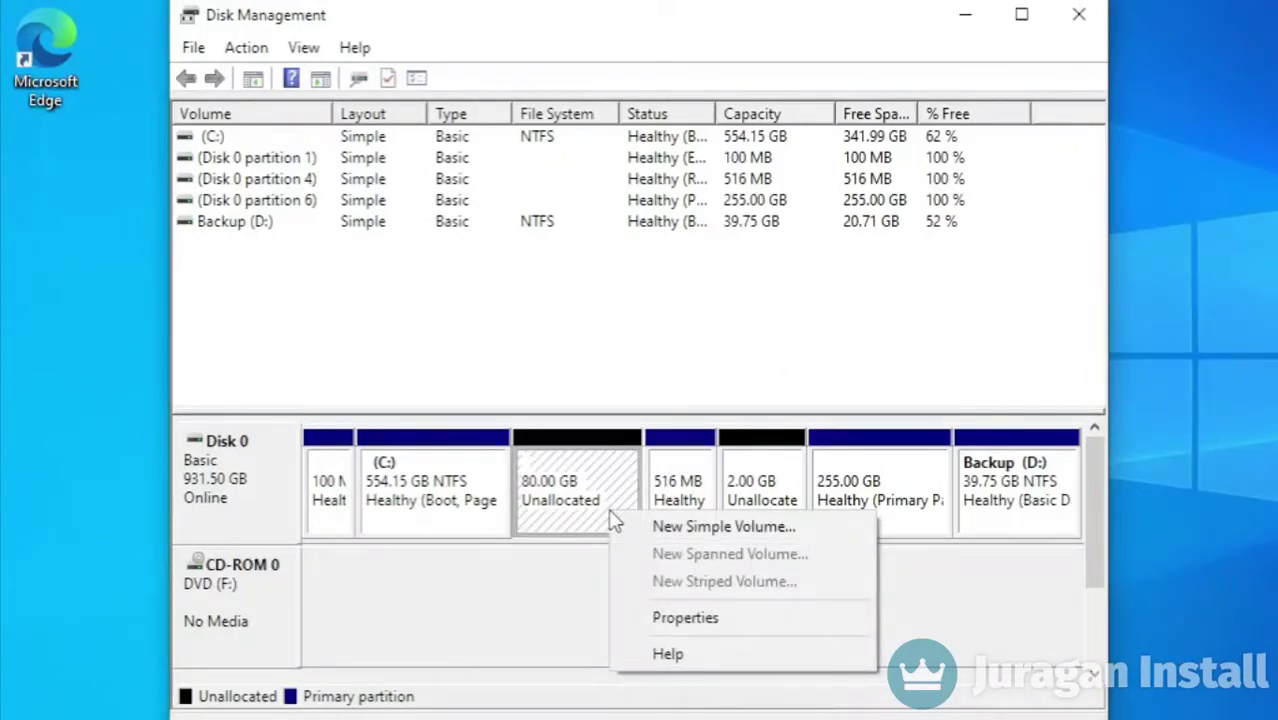
pyautogui.click(655, 526)
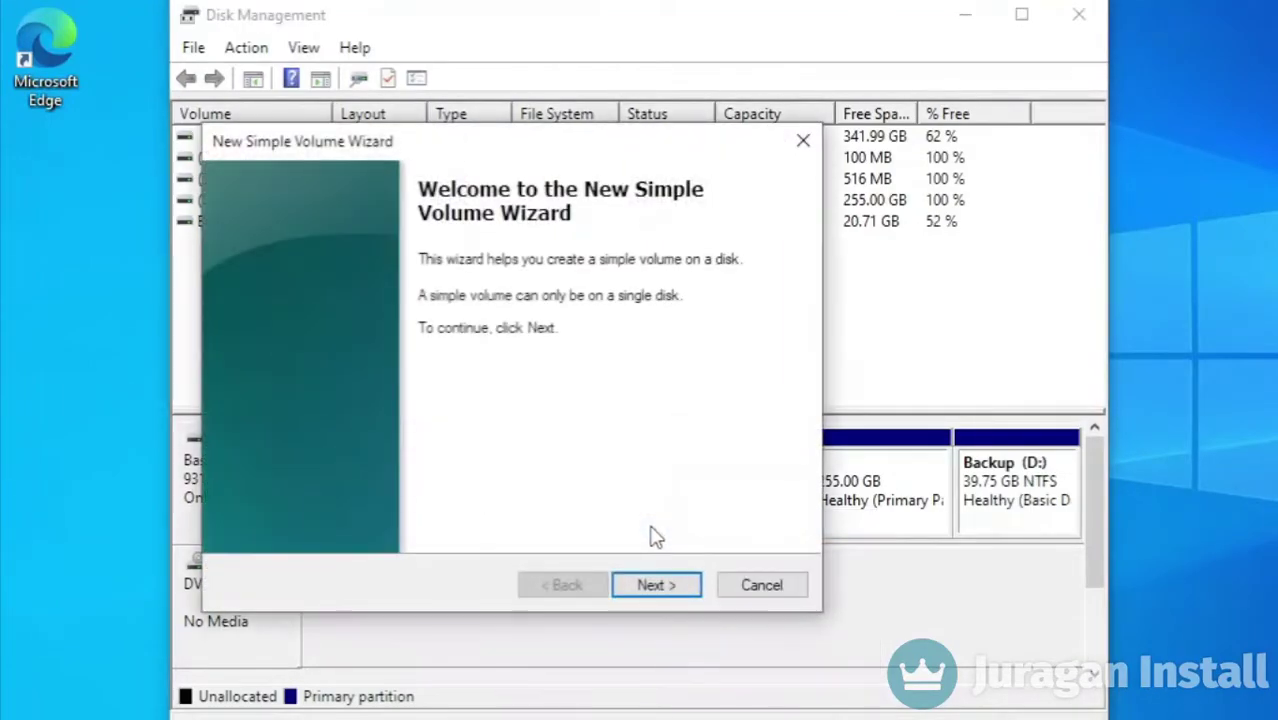
pyautogui.click(656, 585)
pyautogui.click(656, 585)
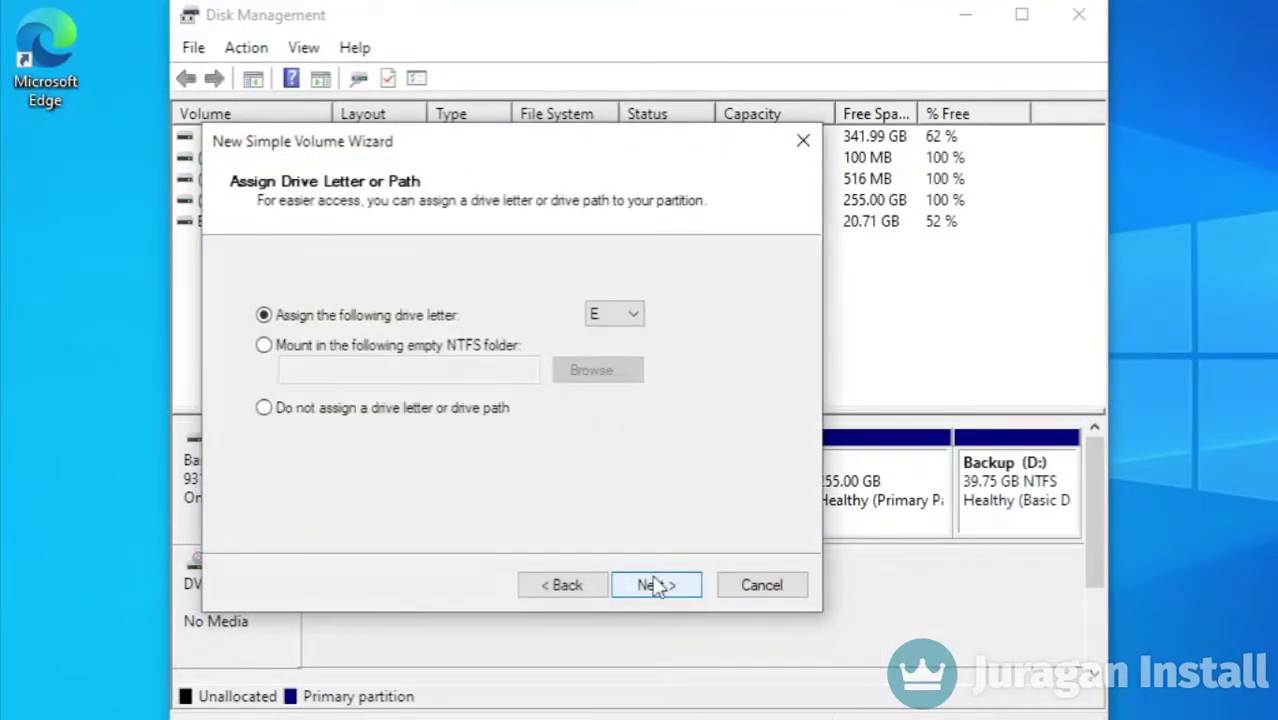
pyautogui.click(656, 585)
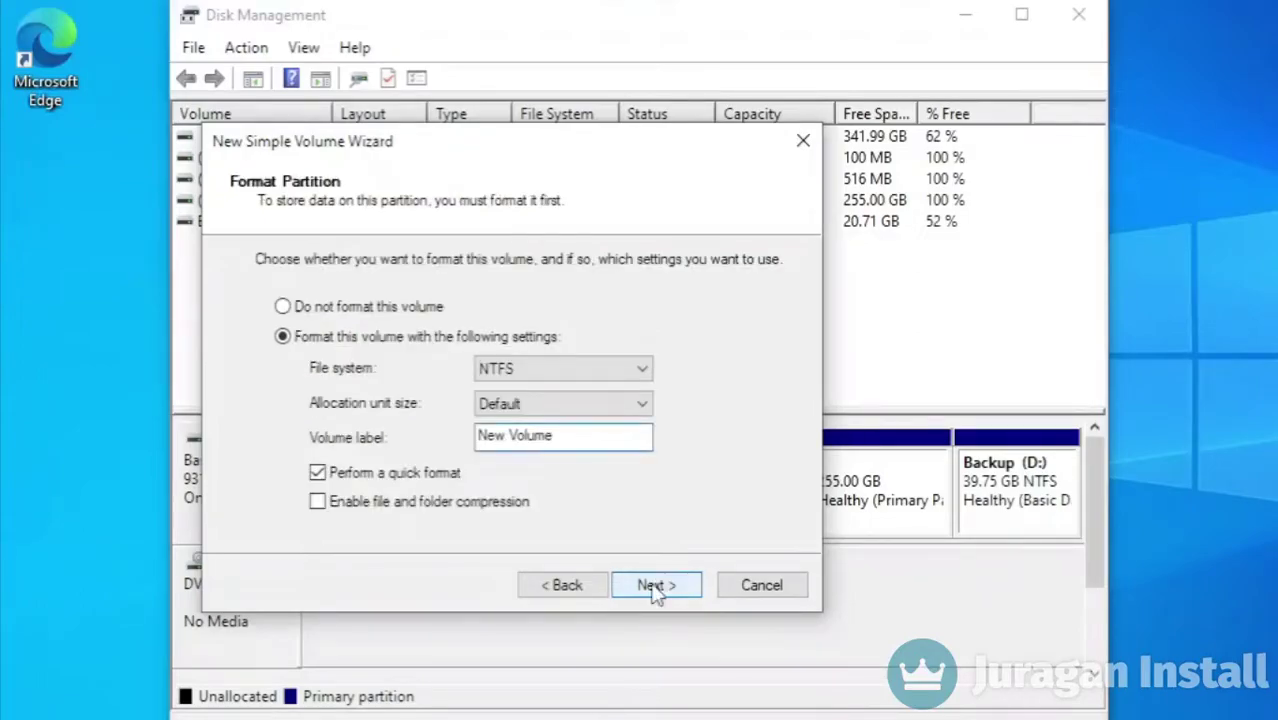
pyautogui.click(656, 586)
pyautogui.click(656, 587)
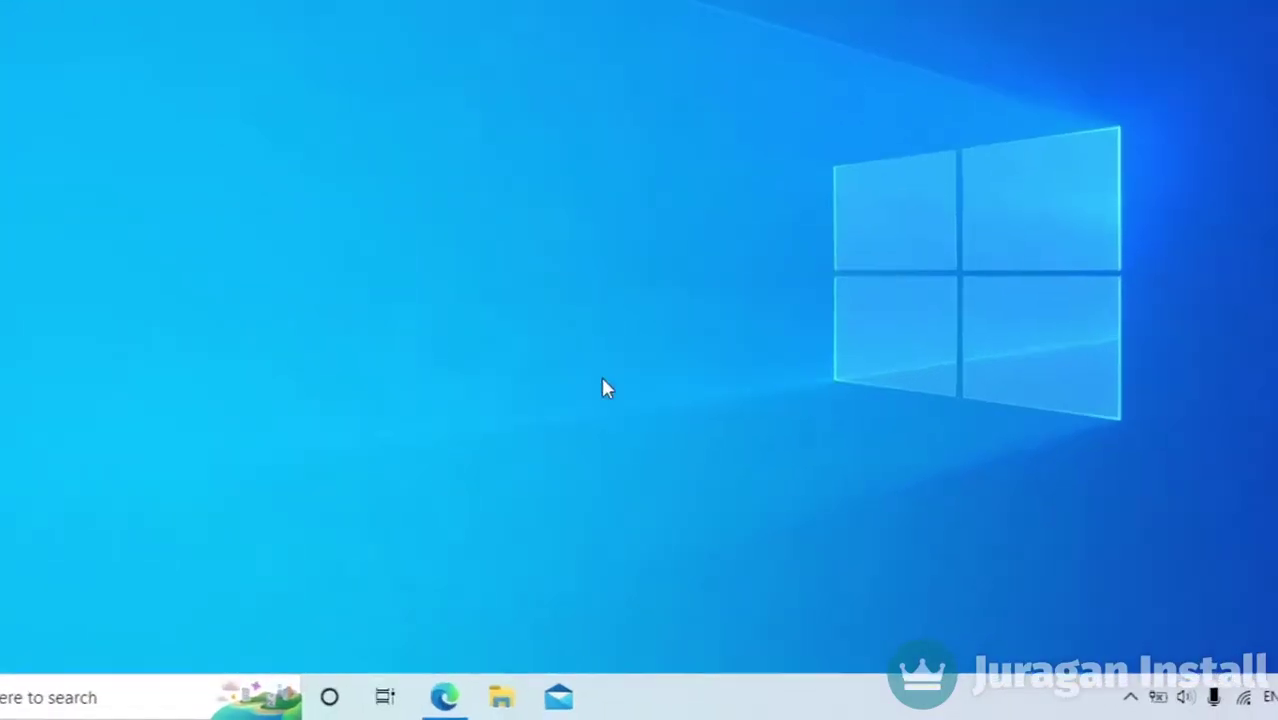
# - Open the Downloads folder in File Explorer and launch balenaEtcher-Portable-1.7.9
pyautogui.click(510, 700)
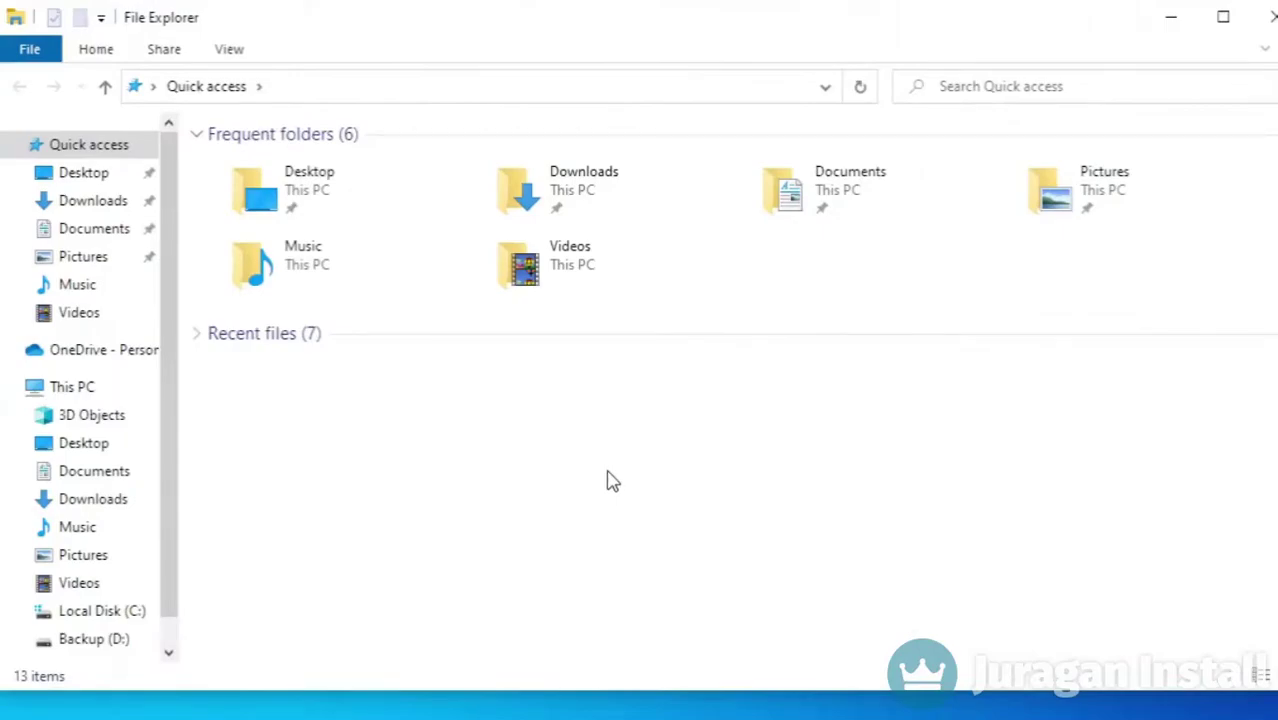
pyautogui.click(86, 201)
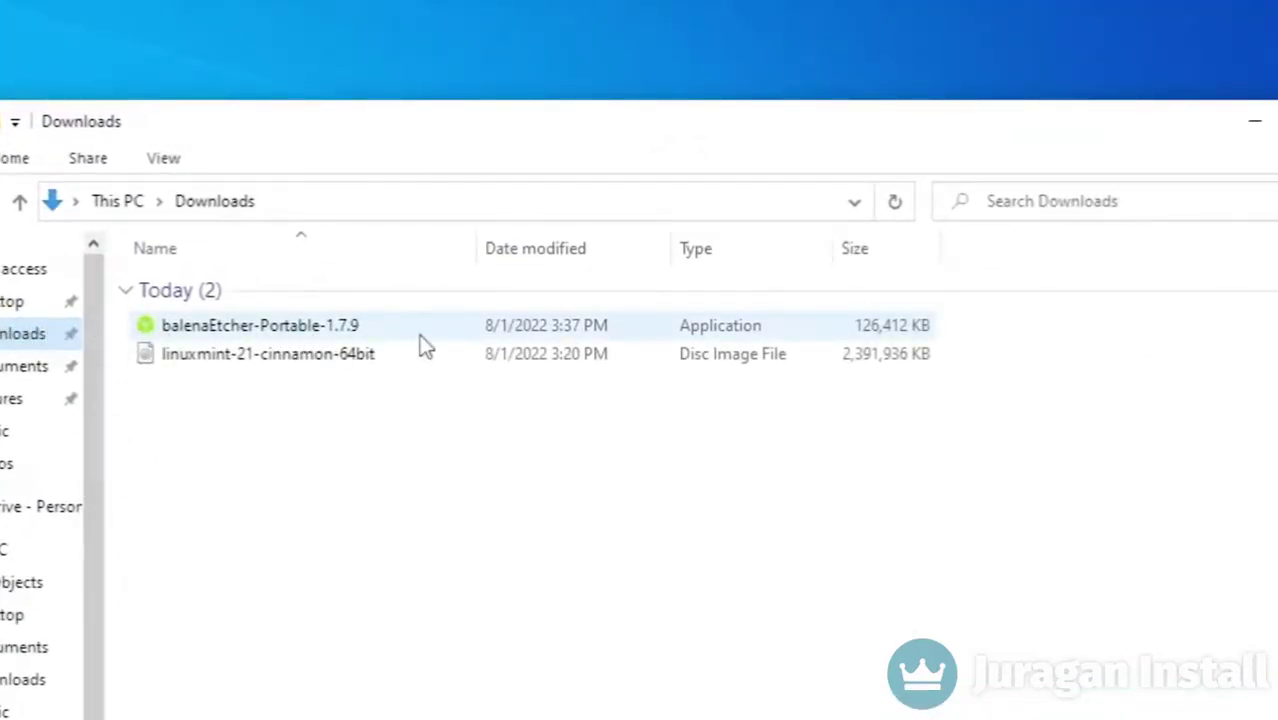
pyautogui.doubleClick(422, 337)
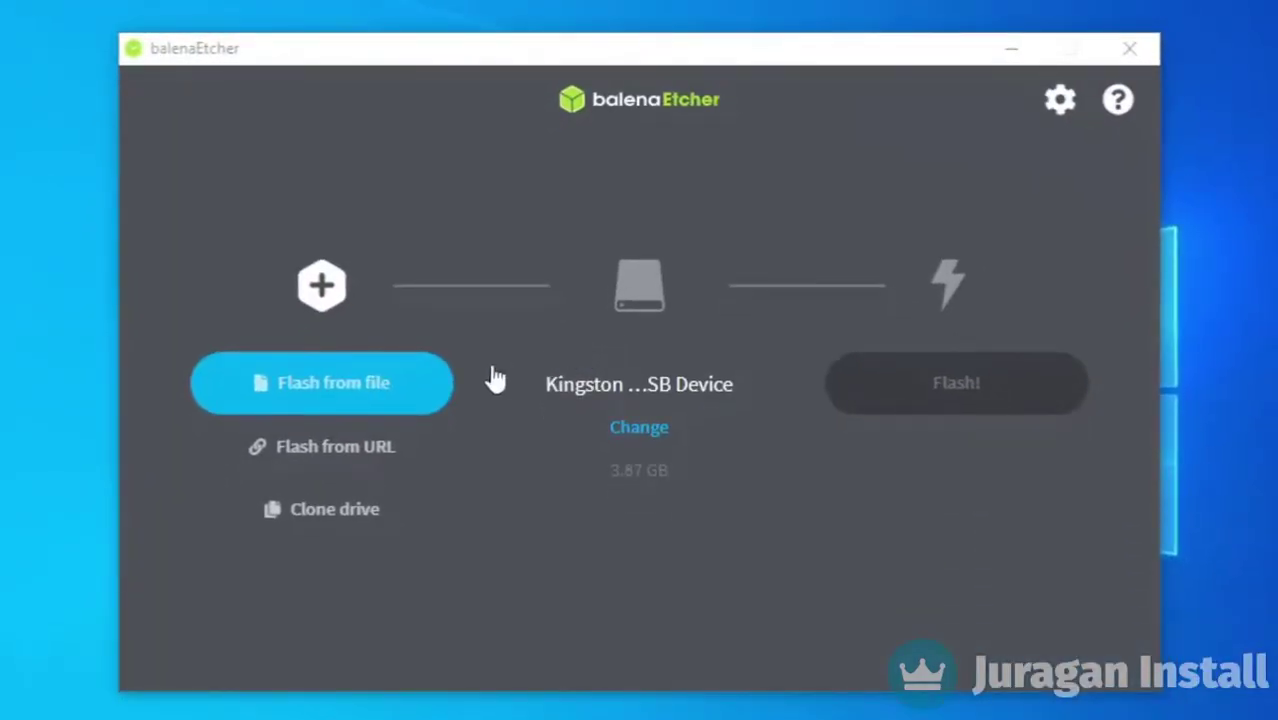
# - Load the linuxmint-21-cinnamon-64bit disc image from Downloads as the file to flash
pyautogui.click(368, 384)
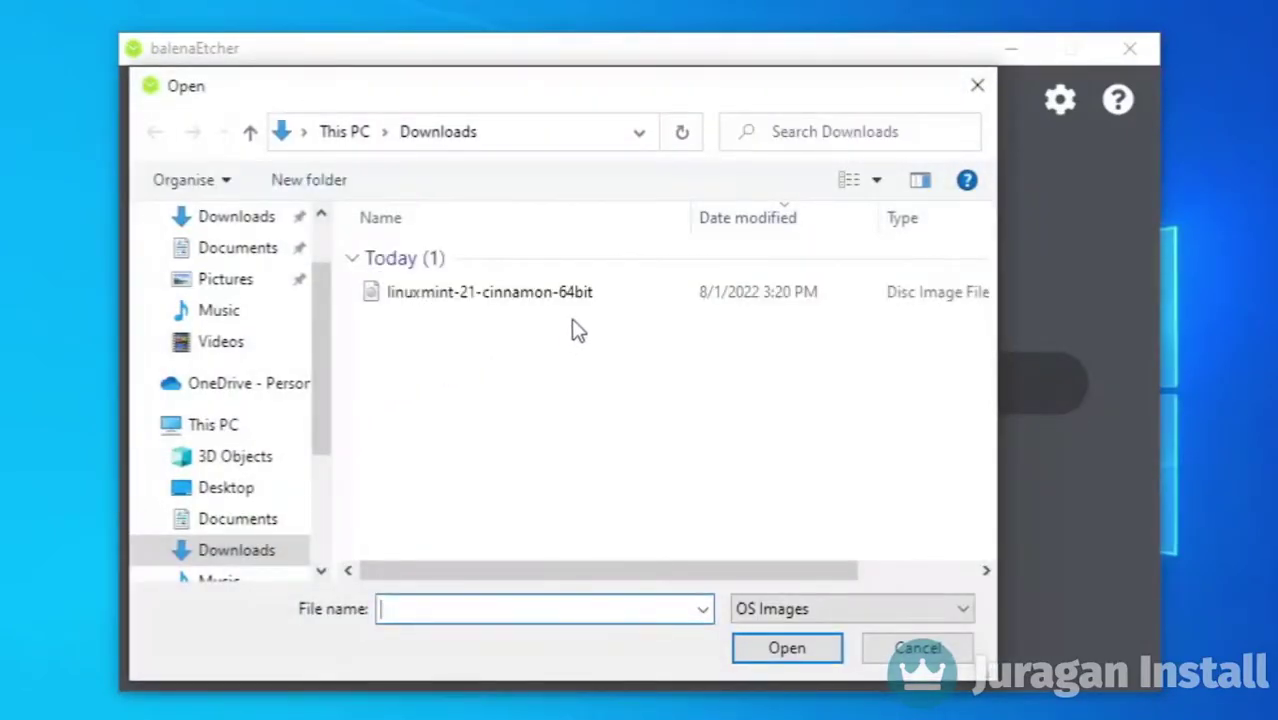
pyautogui.click(620, 292)
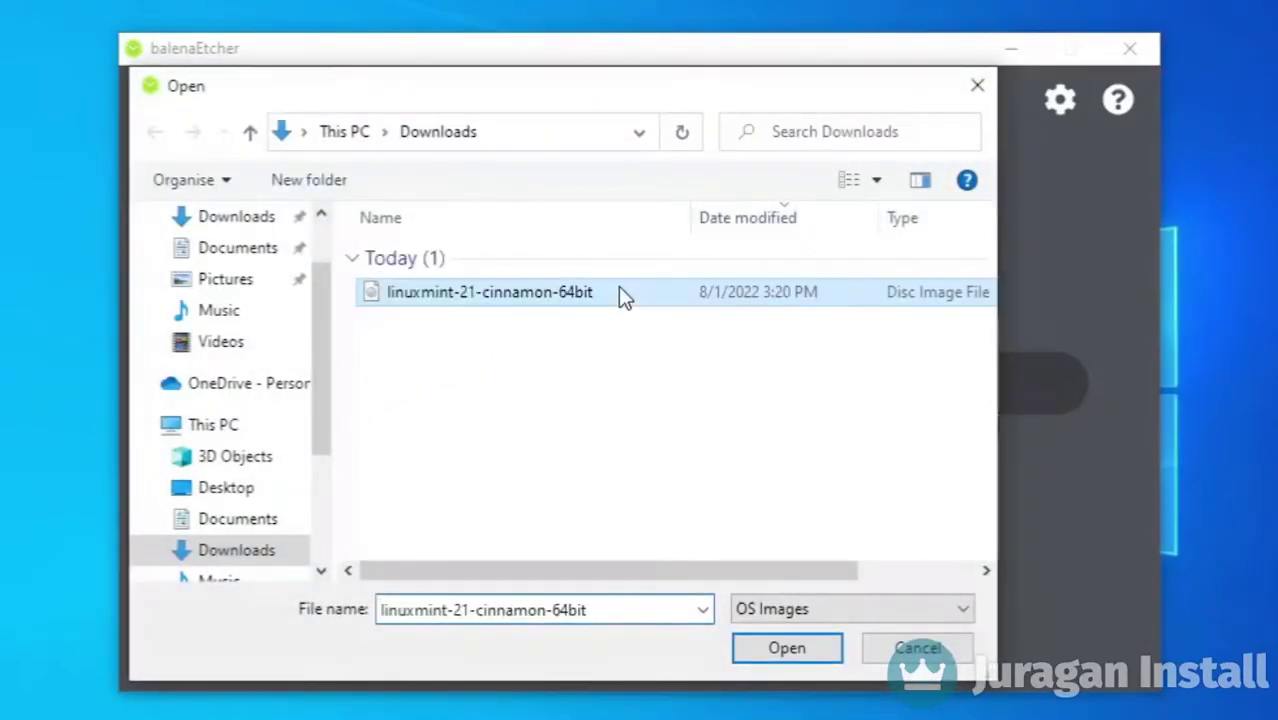
pyautogui.click(776, 652)
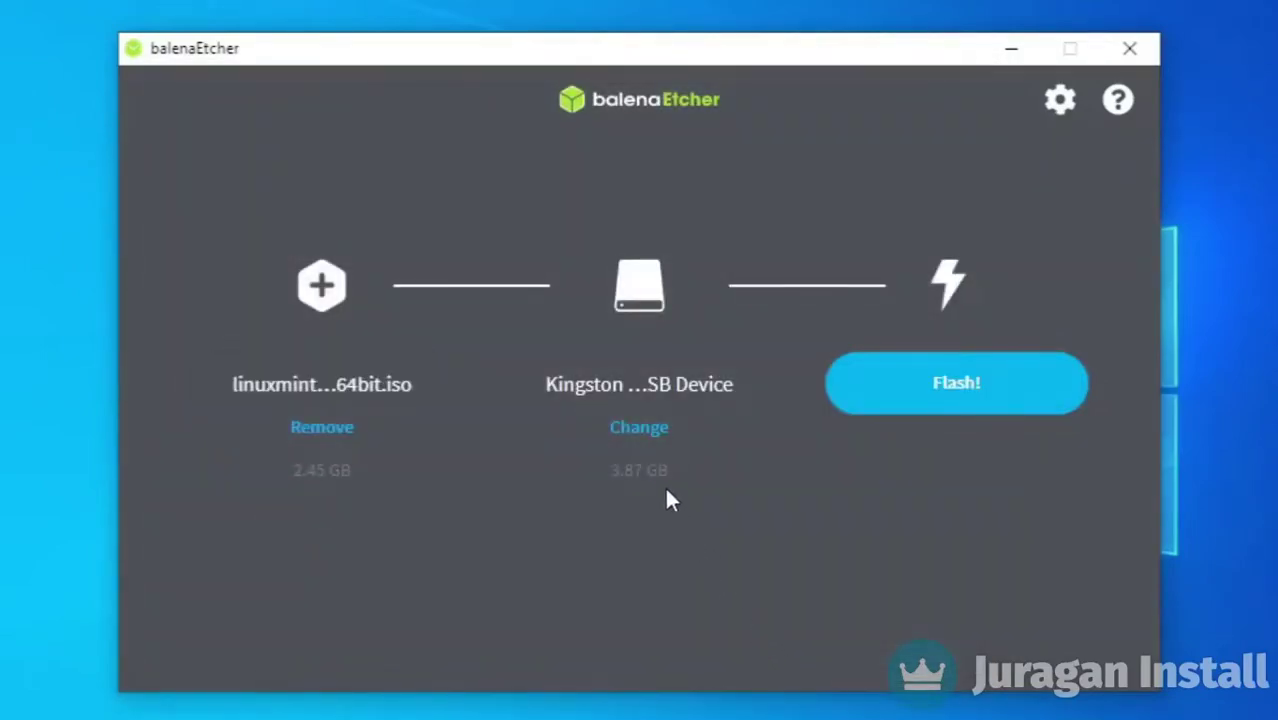
# - Confirm the Kingston DT 101 G2 USB Device as the target and flash the image onto it
pyautogui.click(641, 430)
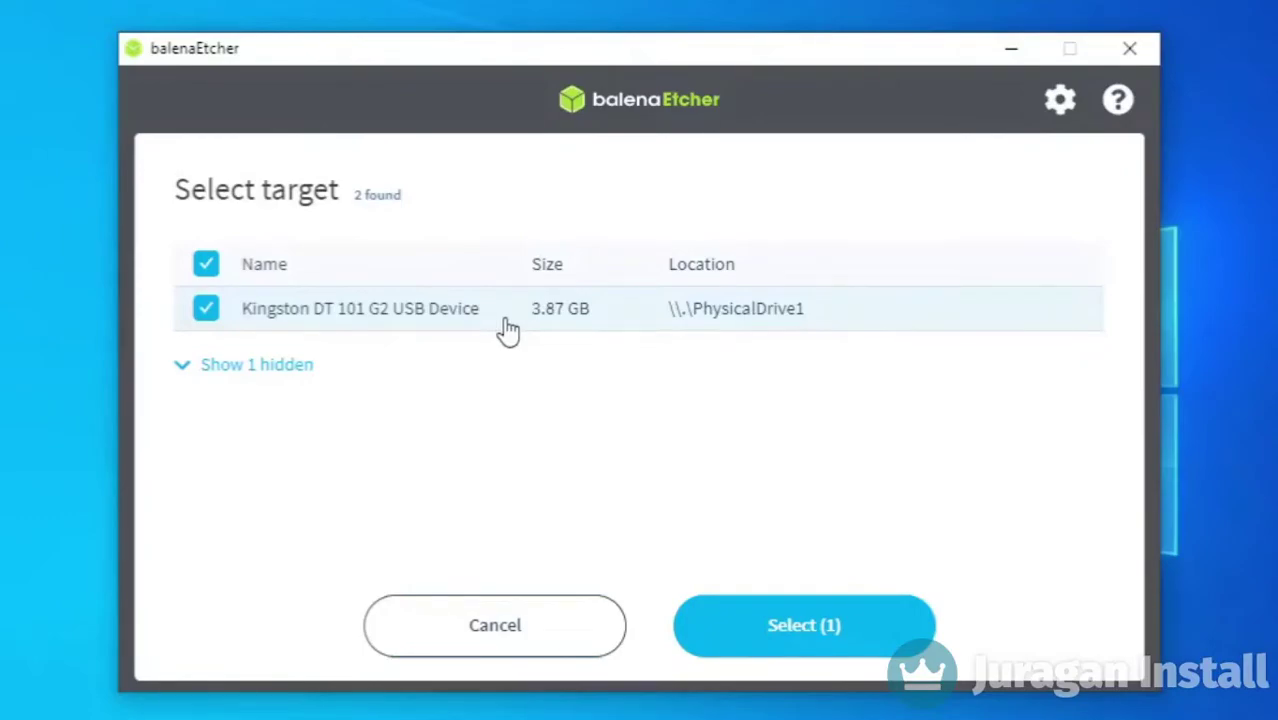
pyautogui.click(752, 625)
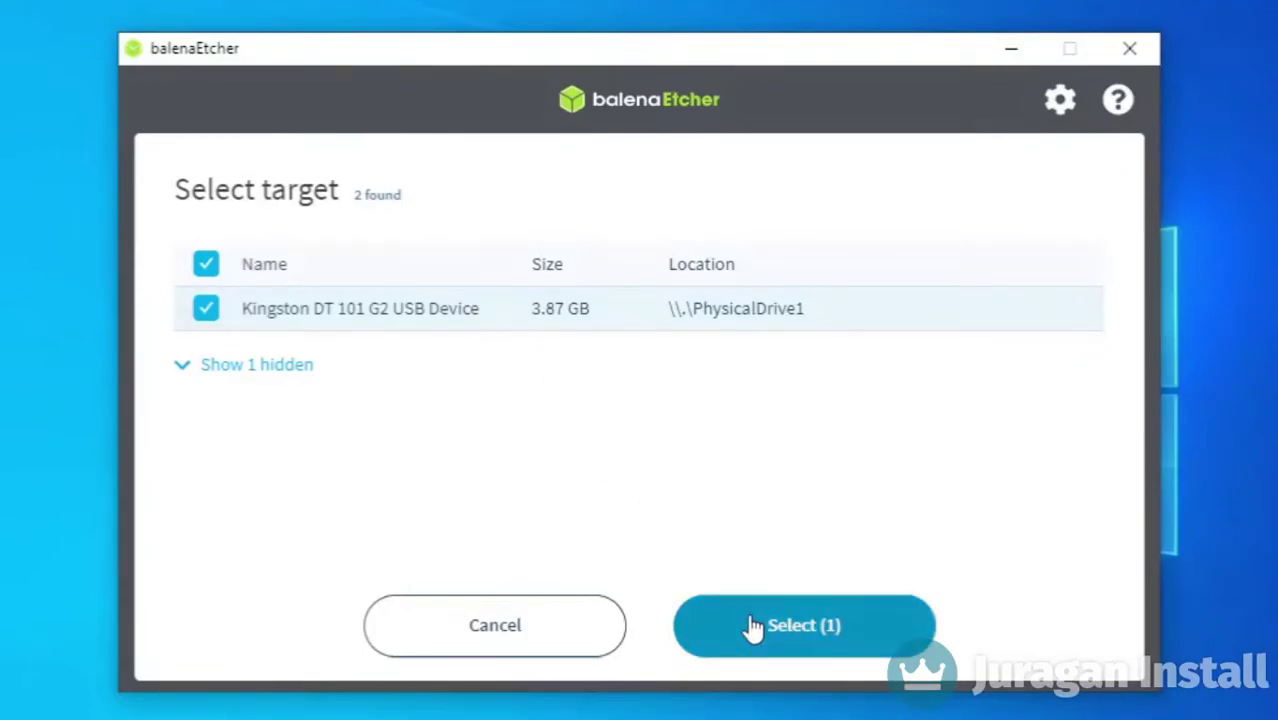
pyautogui.click(956, 398)
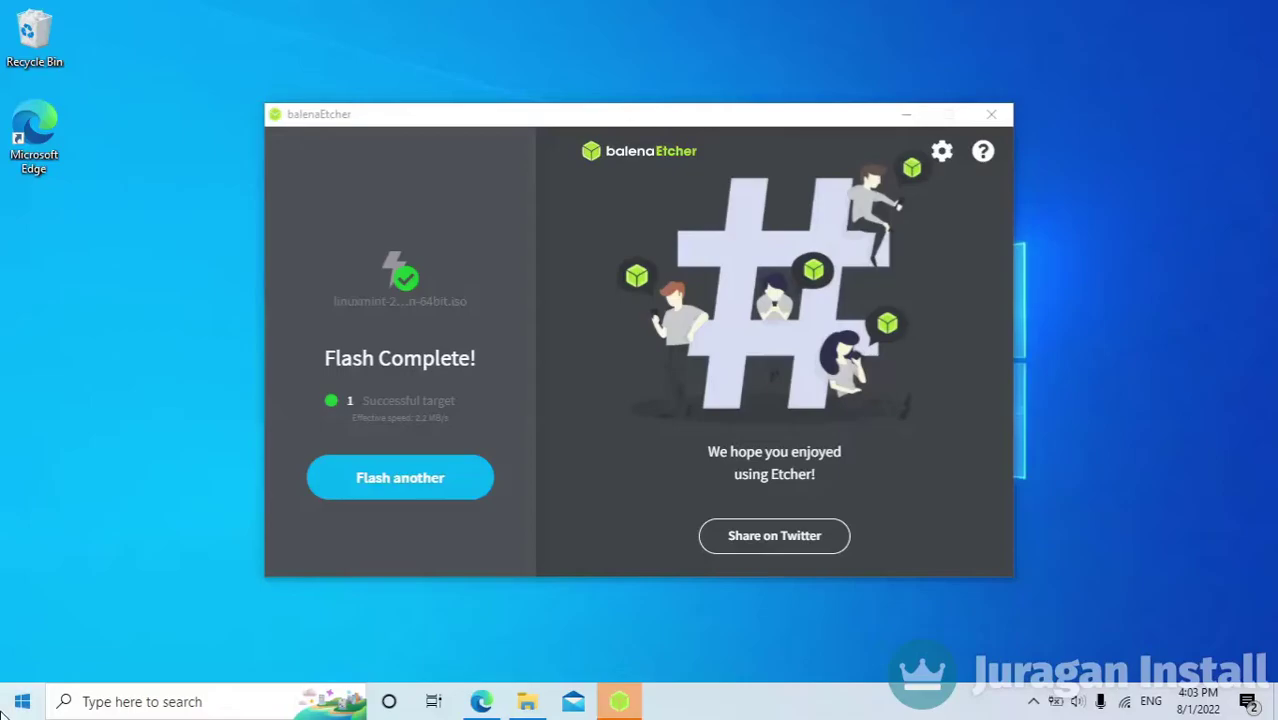
# - Open the Windows power options
pyautogui.click(22, 701)
pyautogui.click(26, 655)
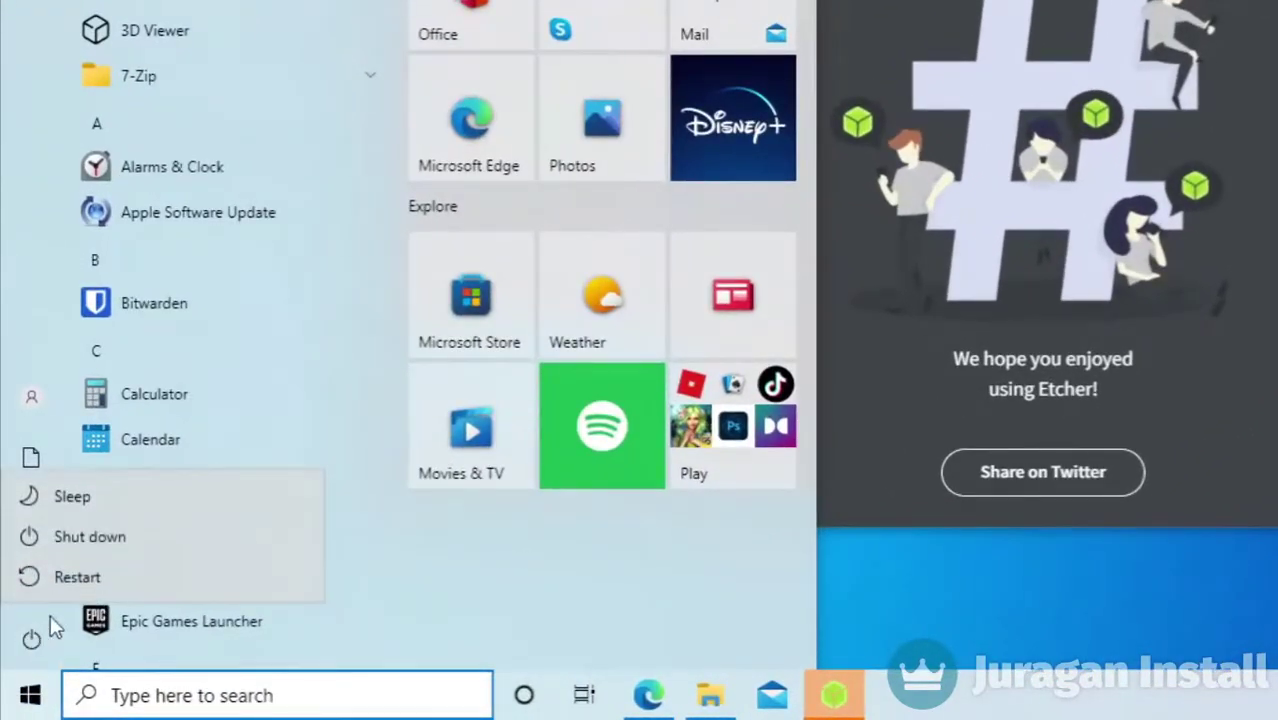